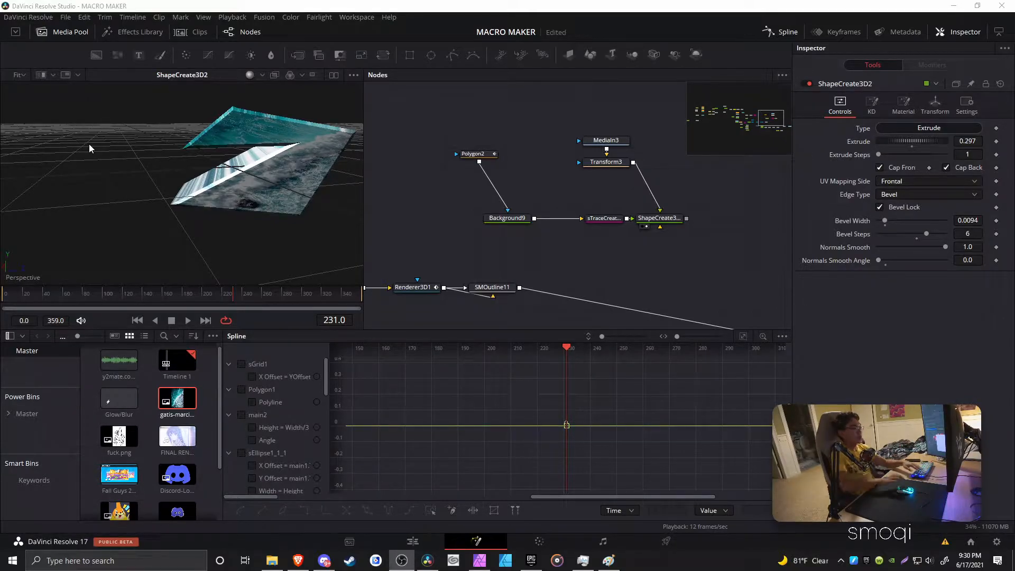
Box-select the six old logo setup nodes (Polygon2, Background9, MediaIn3, Transform3, sTraceCreate, ShapeCreate3D) and delete them.
left_click_drag(461, 119, 711, 223)
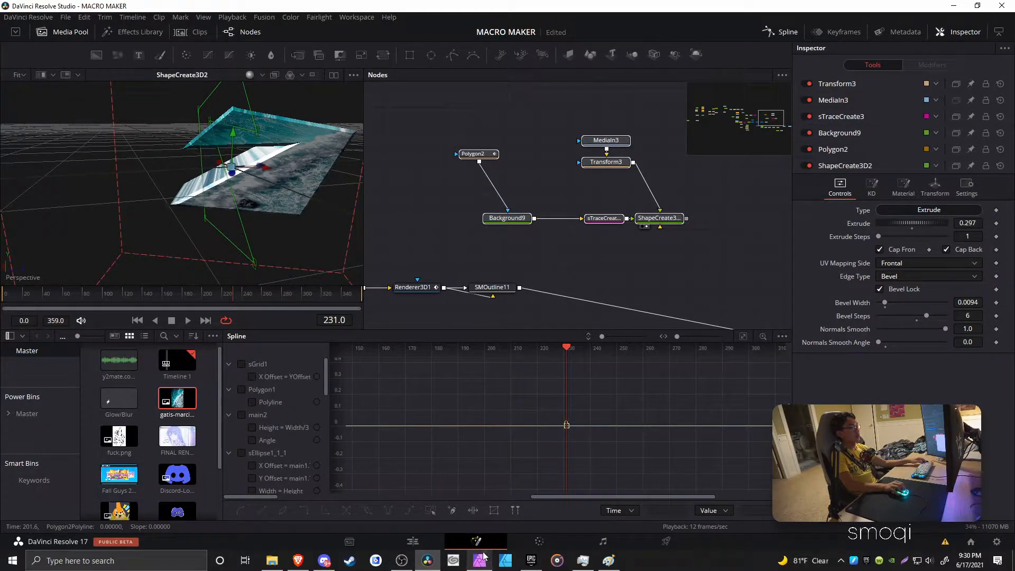
left_click(444, 216)
left_click_drag(451, 123, 653, 229)
key("Delete")
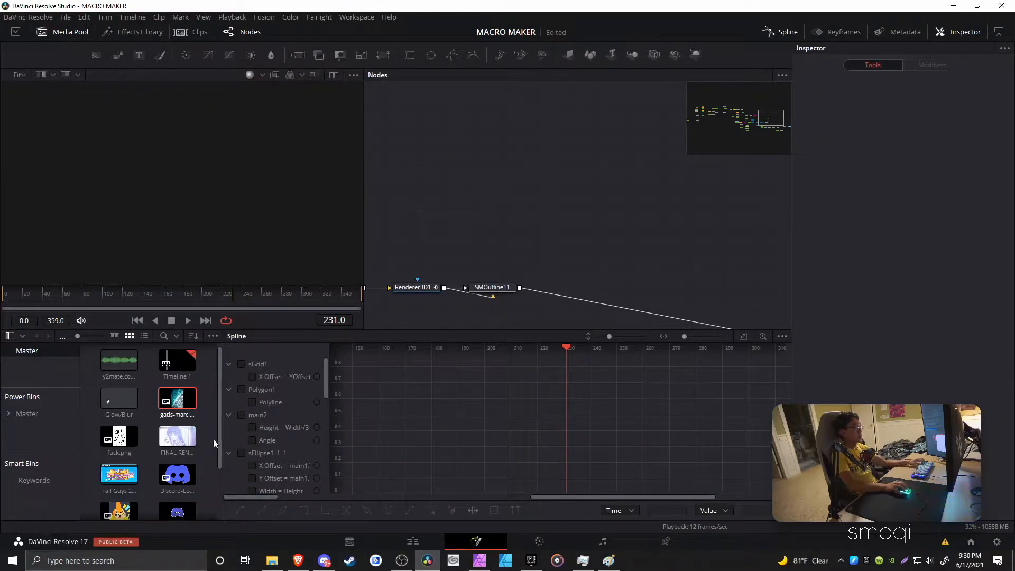
Add Discord-Logo.png from the Media Pool as a node and follow it with a Resize node.
left_click_drag(176, 475, 456, 147)
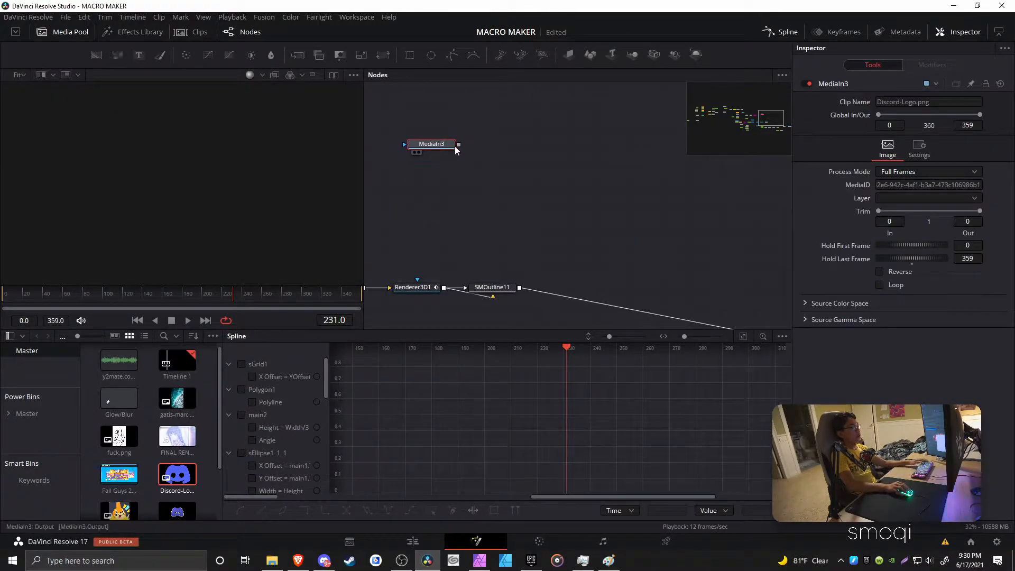
key("1")
key("shift+space")
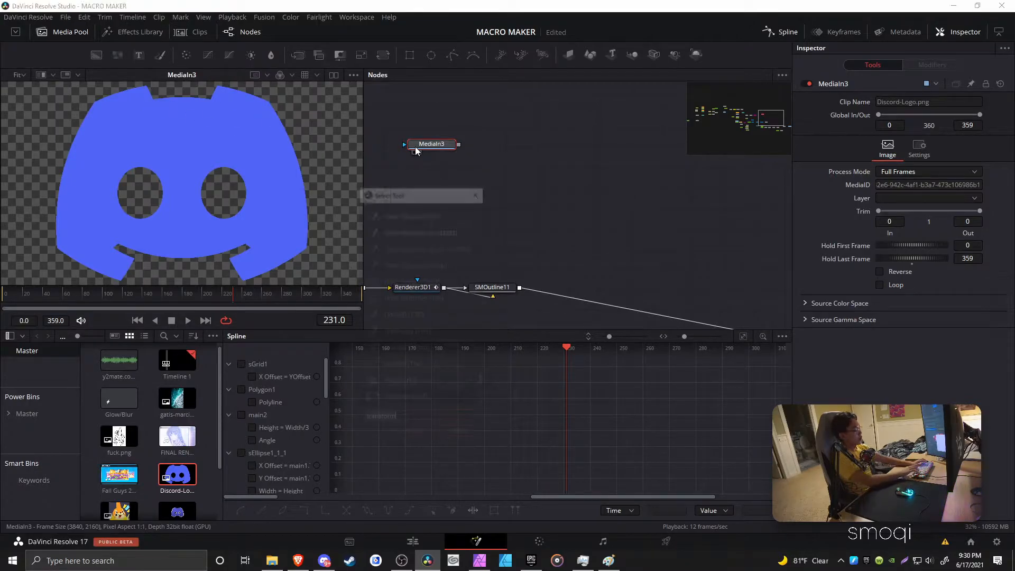
type("resiz")
key("Return")
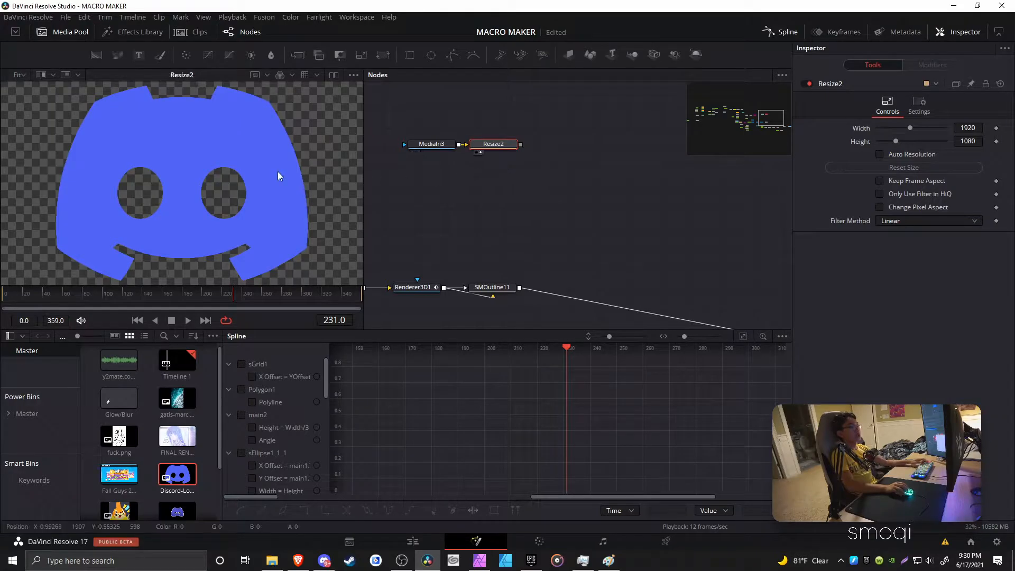
Compare the original and resized 1920x1080 logo in the viewer and frame it.
key("1")
left_click(432, 144)
key("1")
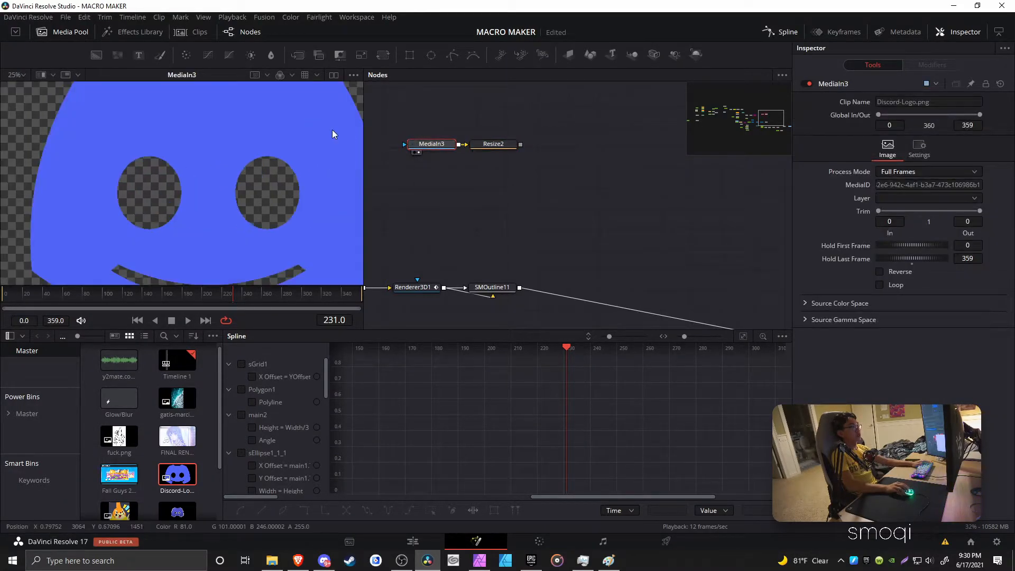
scroll(314, 119, "down", 1)
left_click(482, 146)
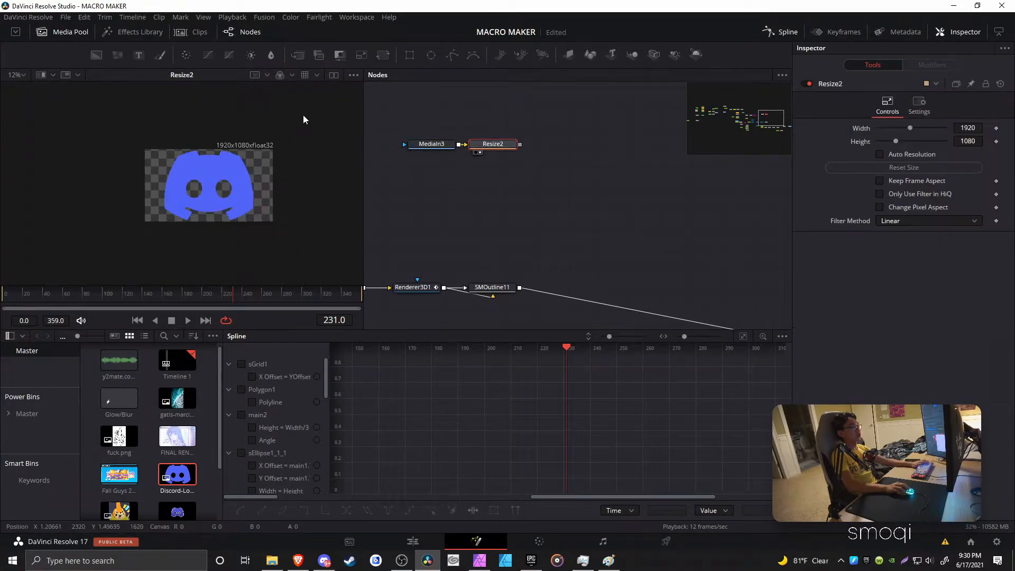
scroll(250, 146, "up", 1)
left_click_drag(249, 145, 181, 92)
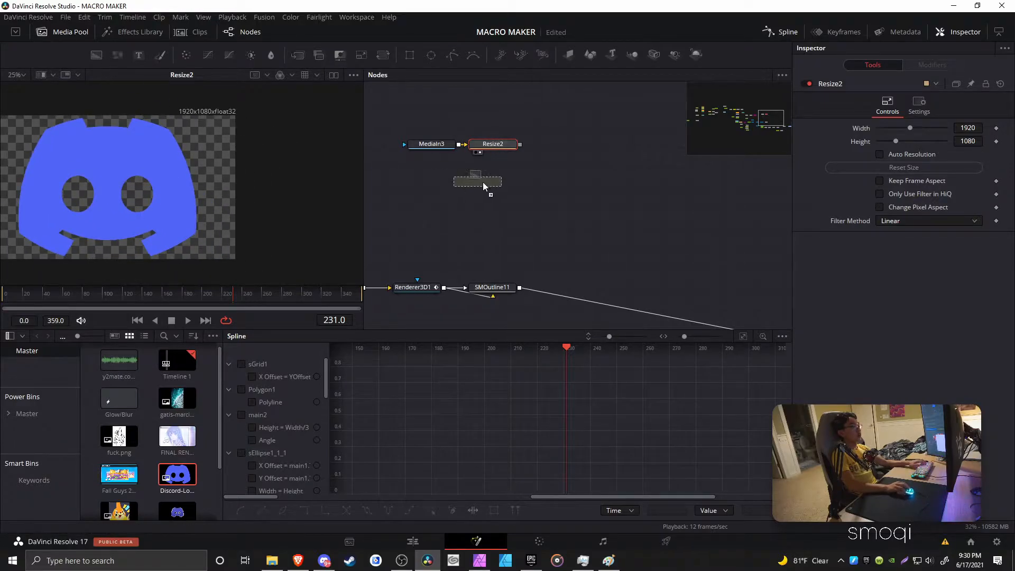
Connect a Background node below Resize2 and set its colour to white so the logo shape is solid white.
left_click_drag(96, 55, 492, 177)
key("1")
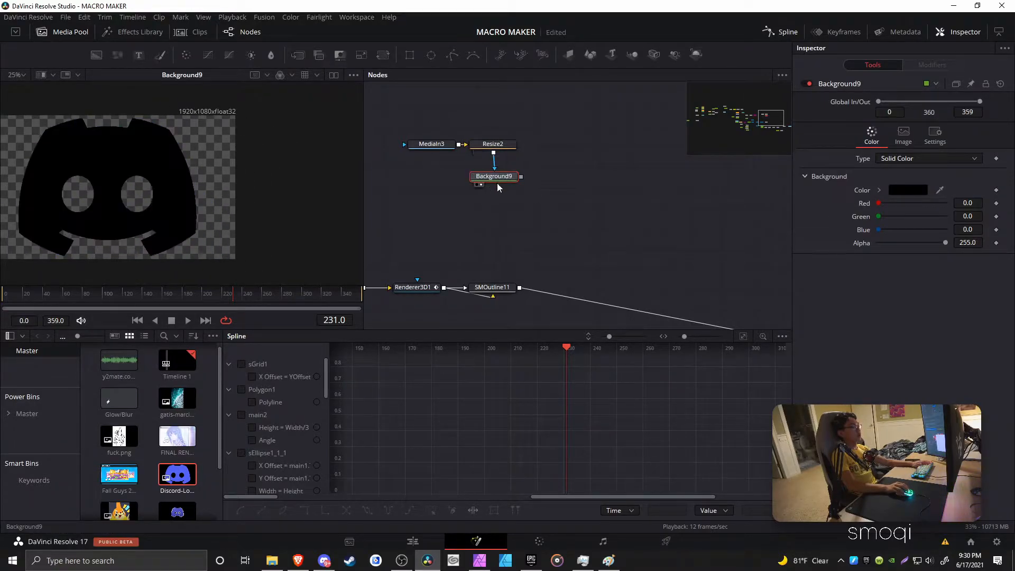
left_click(881, 191)
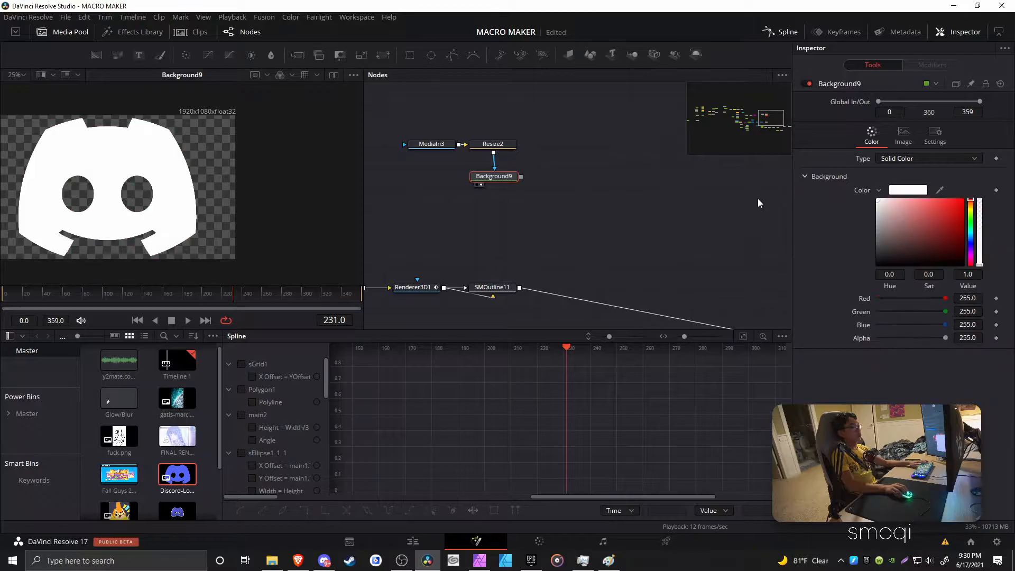
left_click(494, 144)
left_click(494, 176)
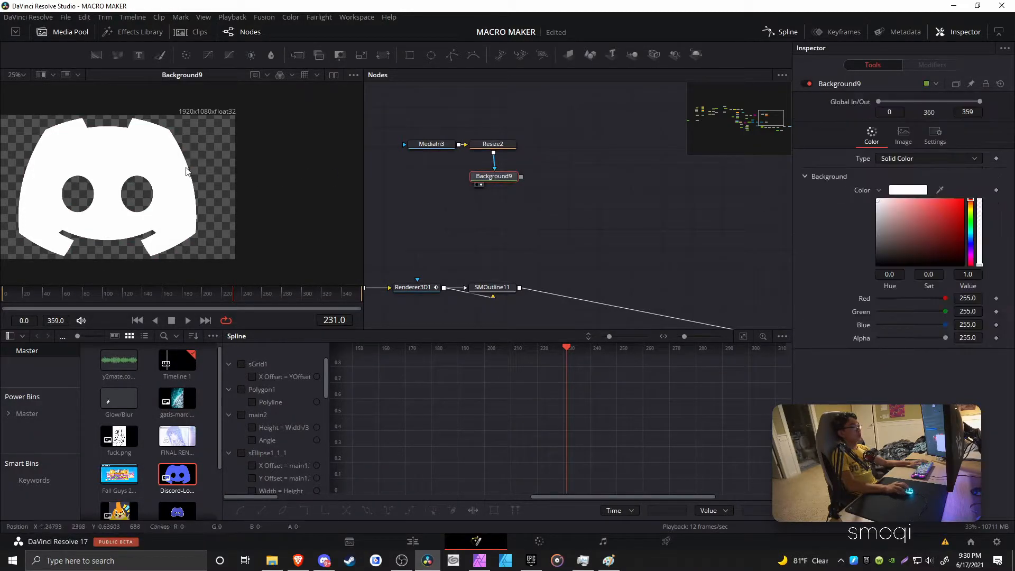
scroll(177, 196, "up", 3)
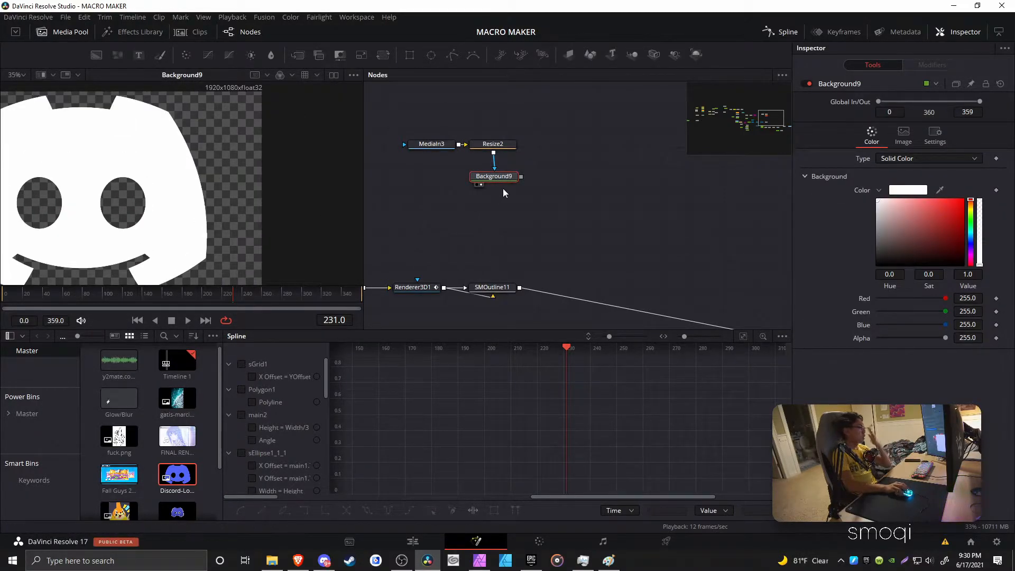
left_click_drag(494, 176, 493, 173)
Add an sTrace Create node after Background9 via the tool search, then go to Workspace > Scripts > Reactor.
key("shift+space")
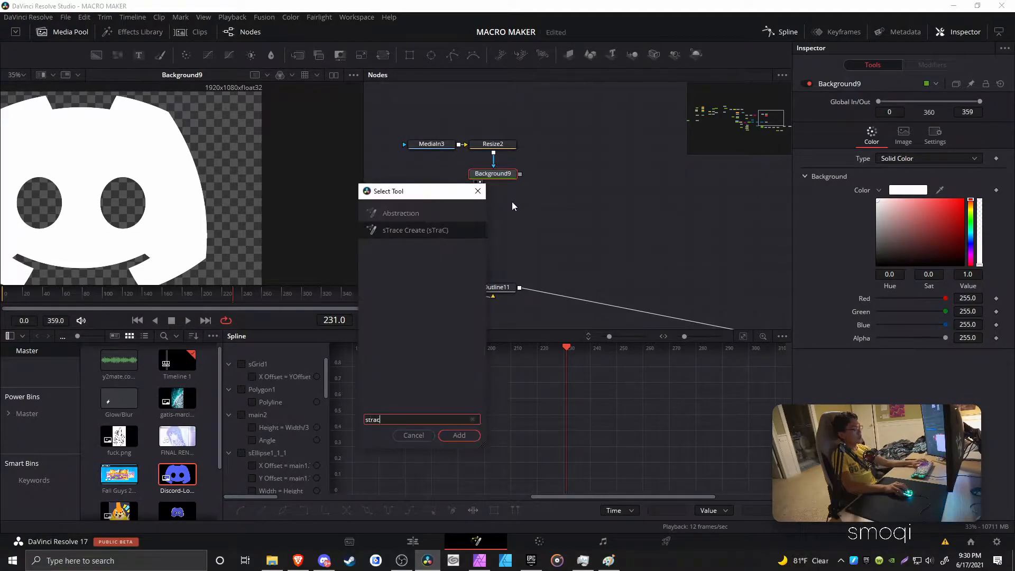
type("stra")
key("Return")
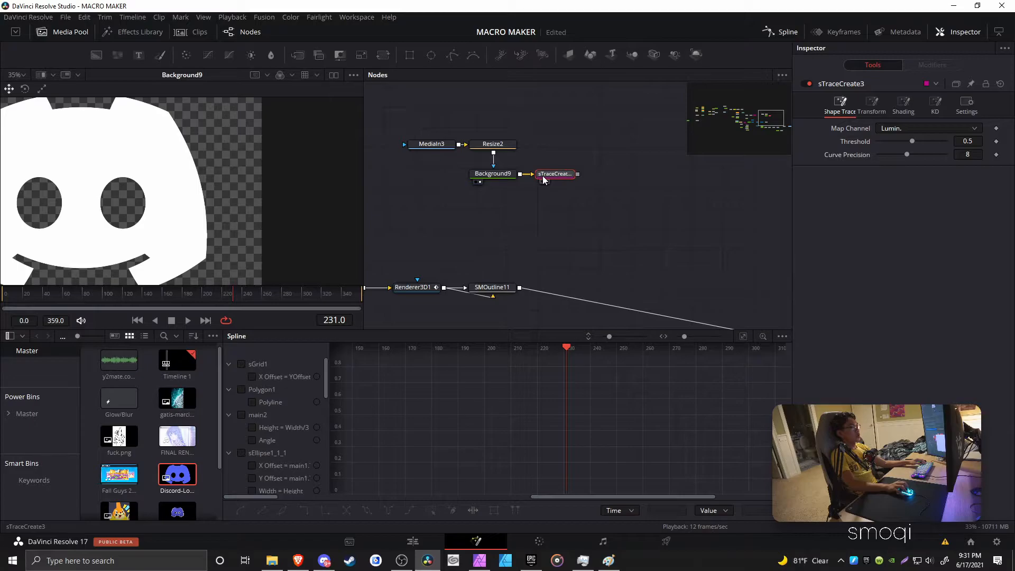
left_click(358, 17)
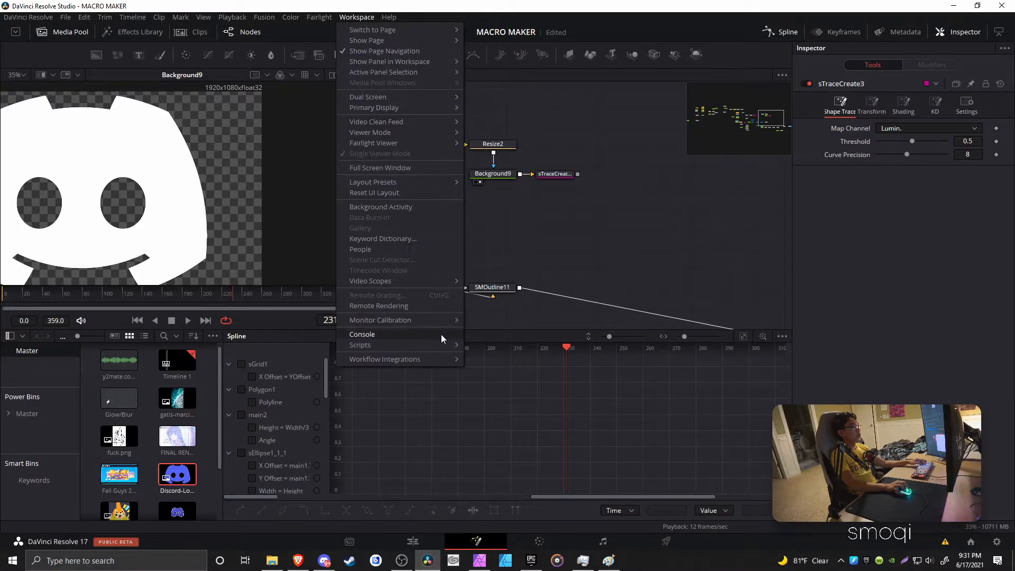
mouse_move(359, 345)
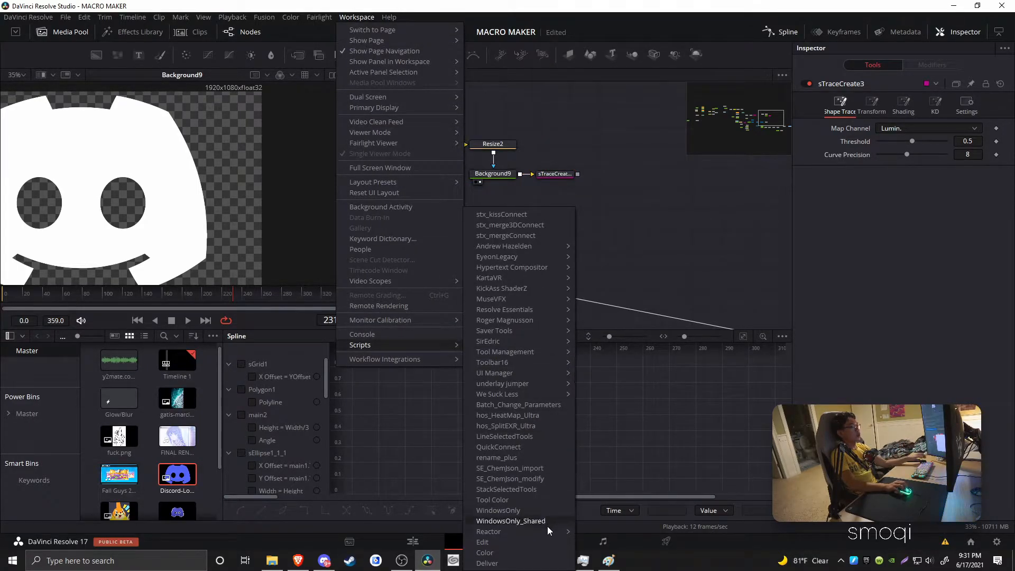
mouse_move(489, 532)
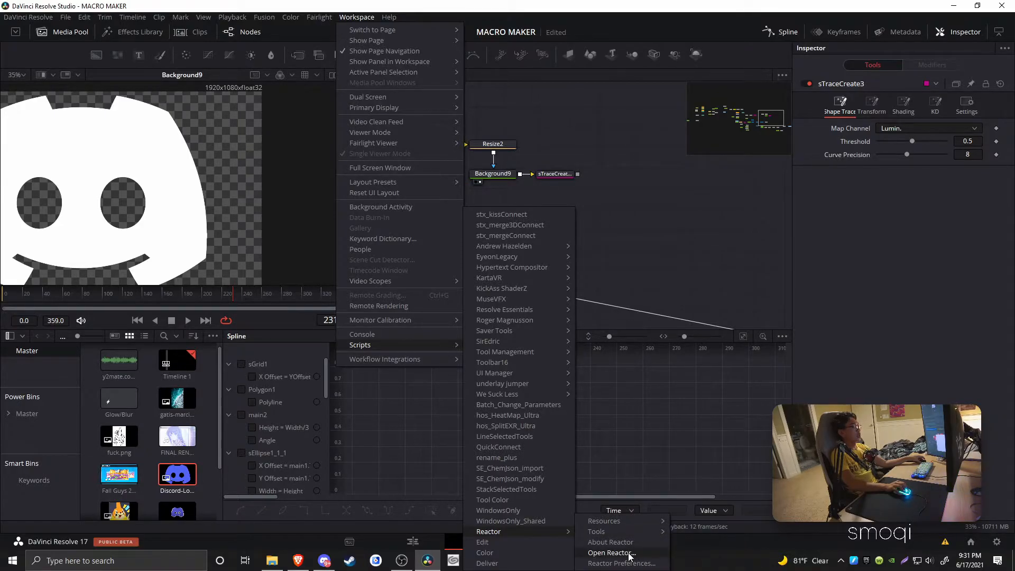
Search Reactor for 'kroko' to confirm the Krokodove packages, then close Reactor.
left_click(611, 553)
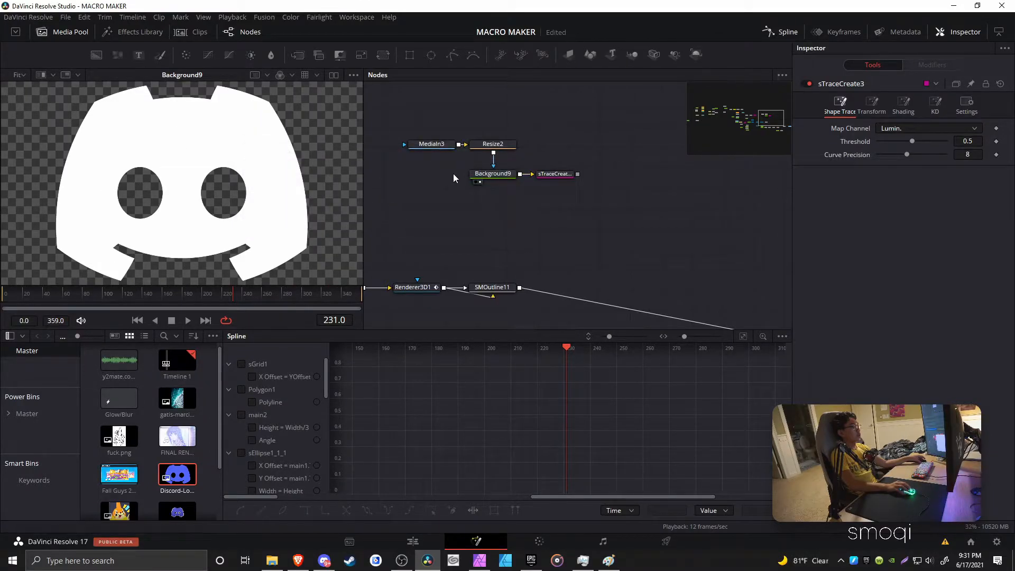
left_click(254, 63)
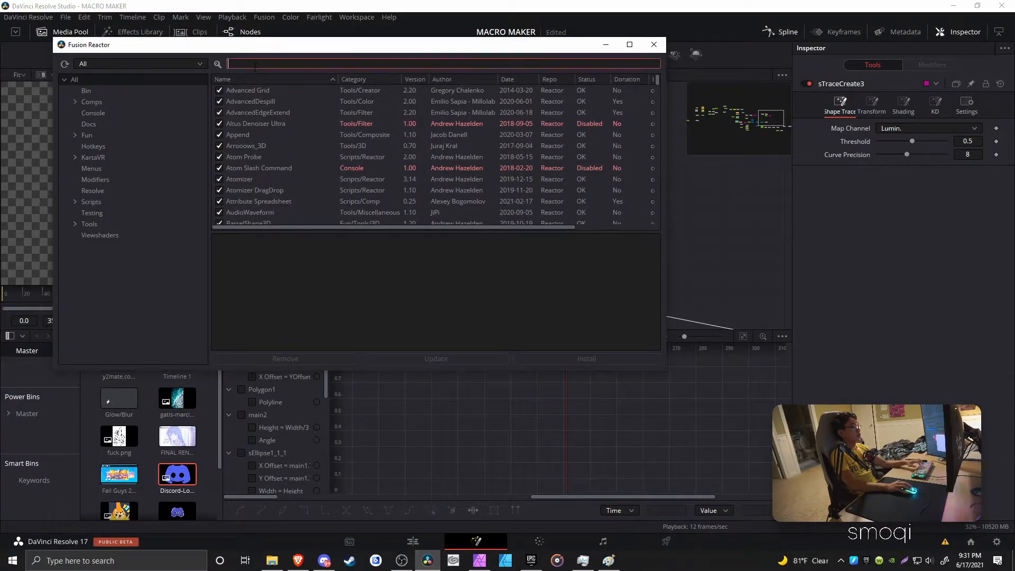
type("kroko")
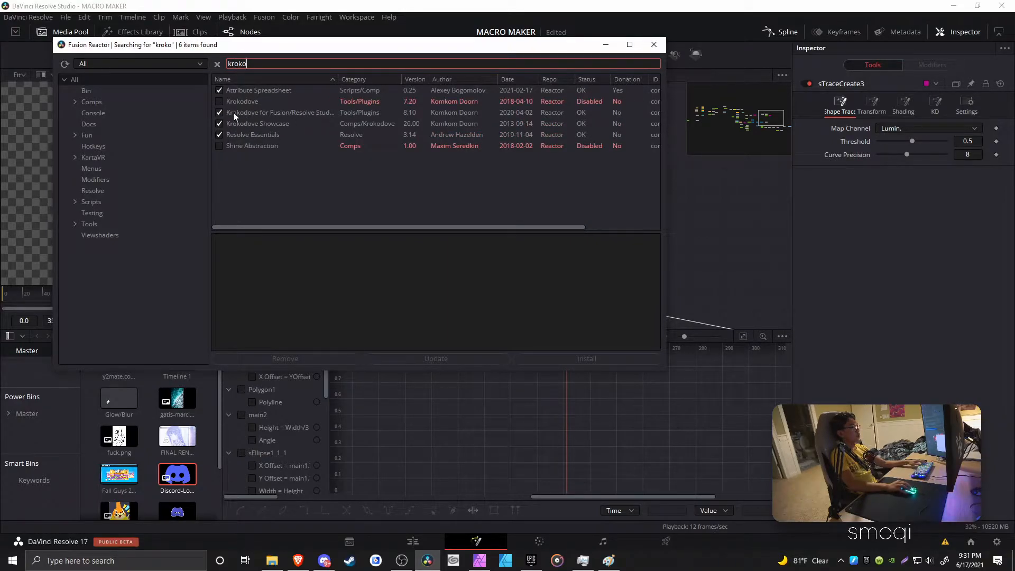
left_click(656, 45)
View the sTrace node's output and select sTraceCreate3 as the insertion point.
left_click(544, 181)
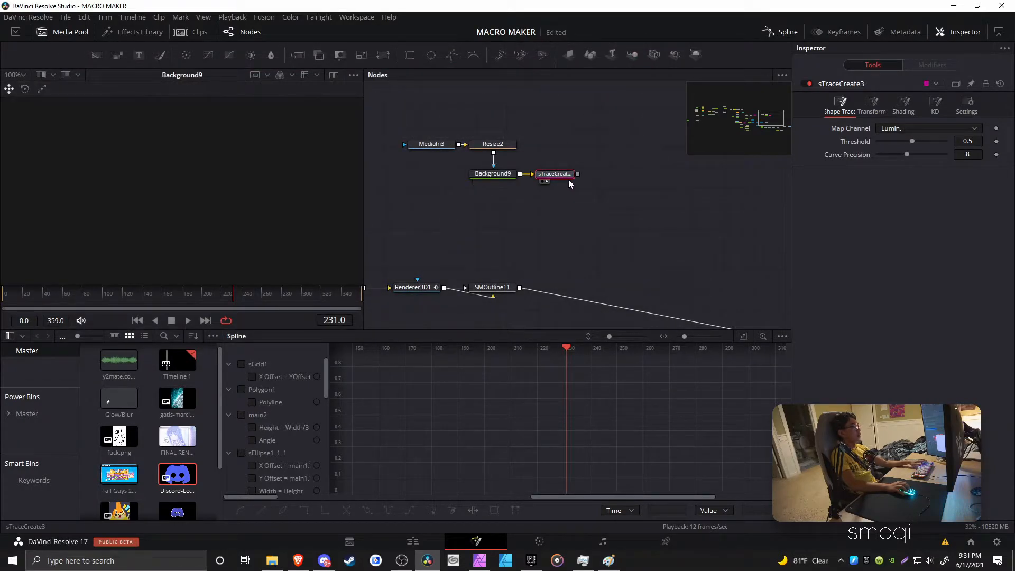
key("shift+space")
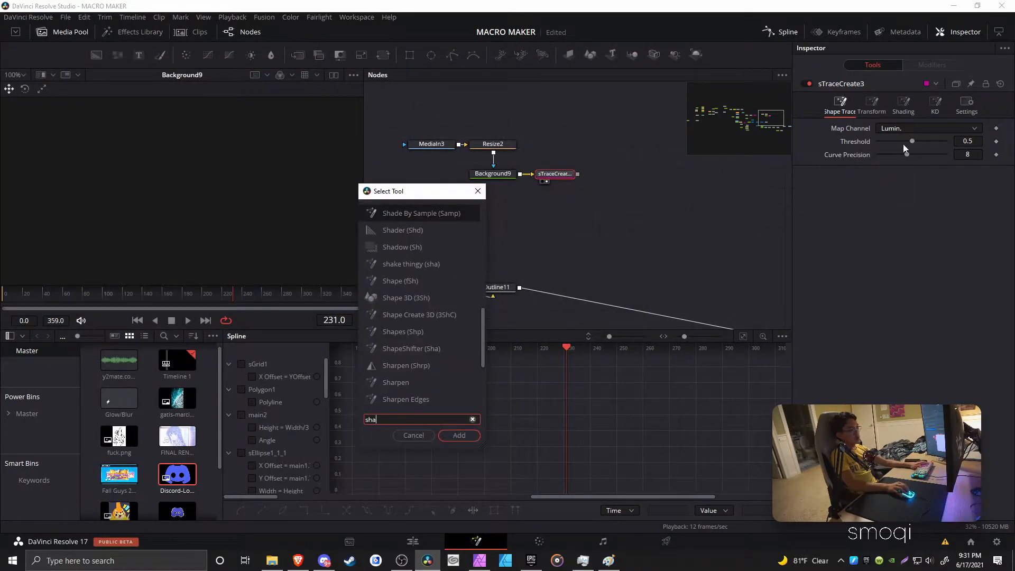
left_click(414, 436)
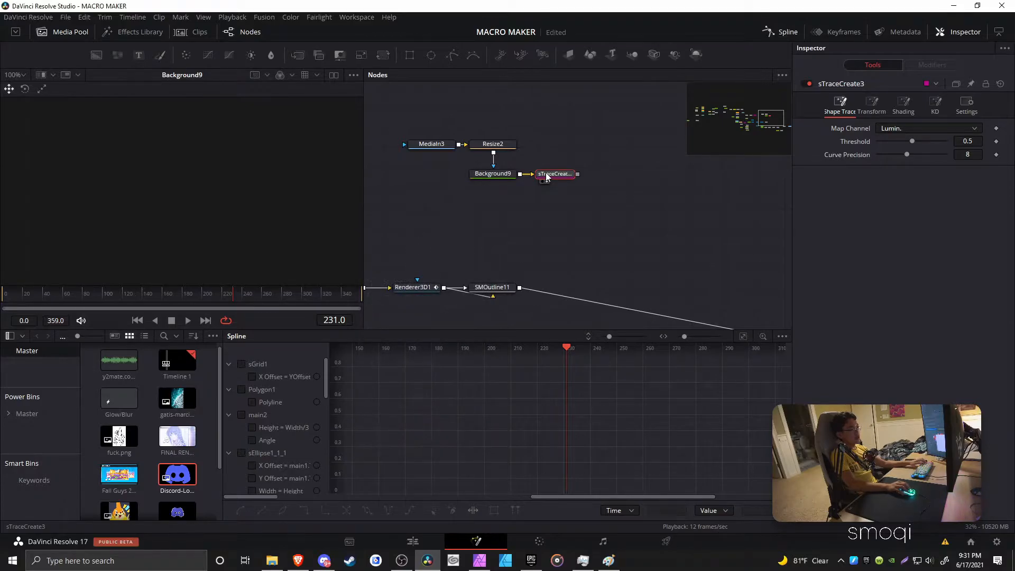
left_click(493, 174)
left_click(556, 174)
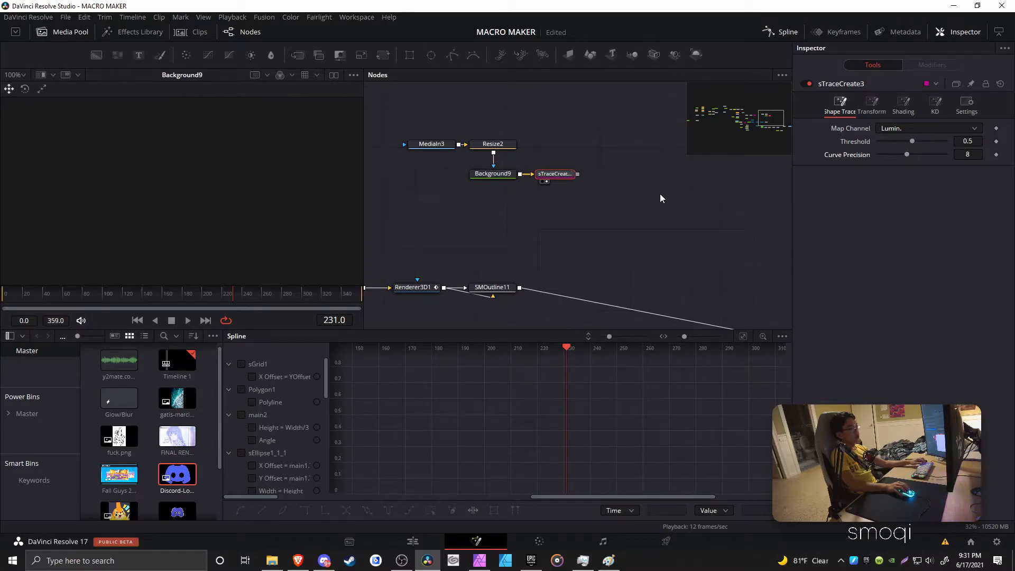
Add a Shape Create 3D node after sTraceCreate3 and frame the flat Discord shape in the 3D viewer.
key("shift+space")
type("shape")
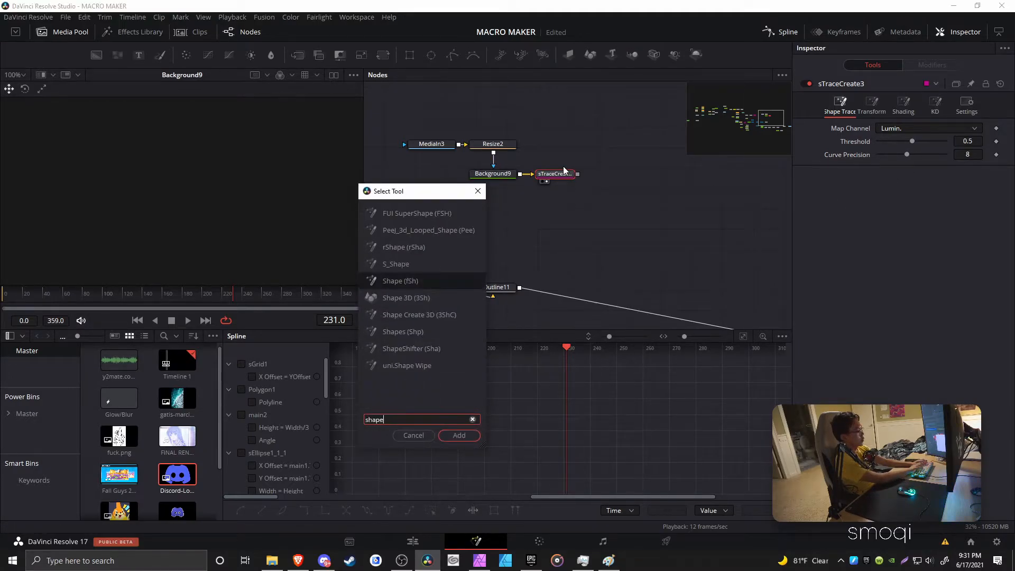
key("Down")
key("Down")
key("Return")
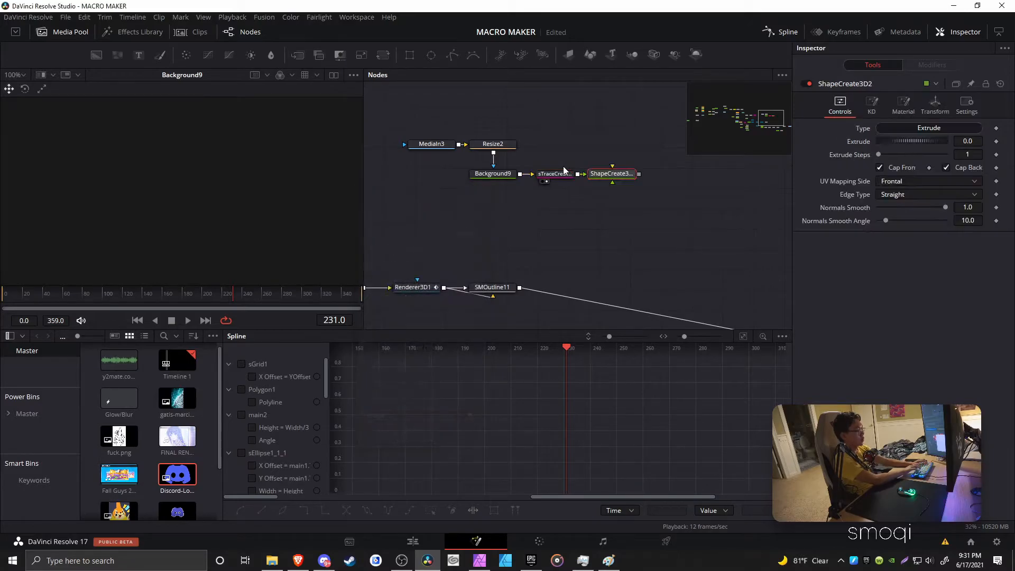
key("2")
middle_click(311, 168)
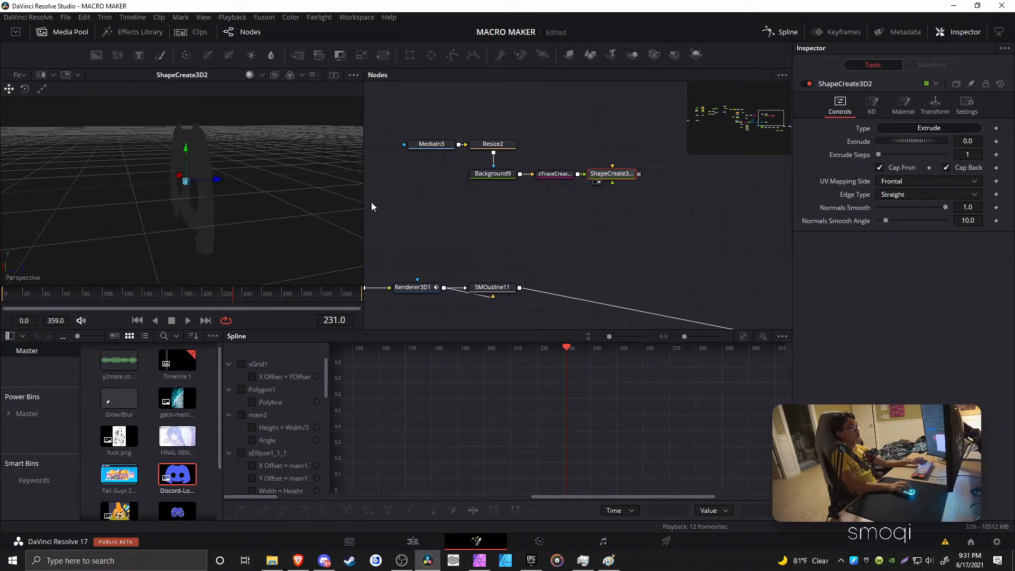
mouse_move(311, 183)
left_mouse_down()
mouse_move(213, 200)
mouse_move(188, 167)
mouse_move(520, 197)
left_mouse_up()
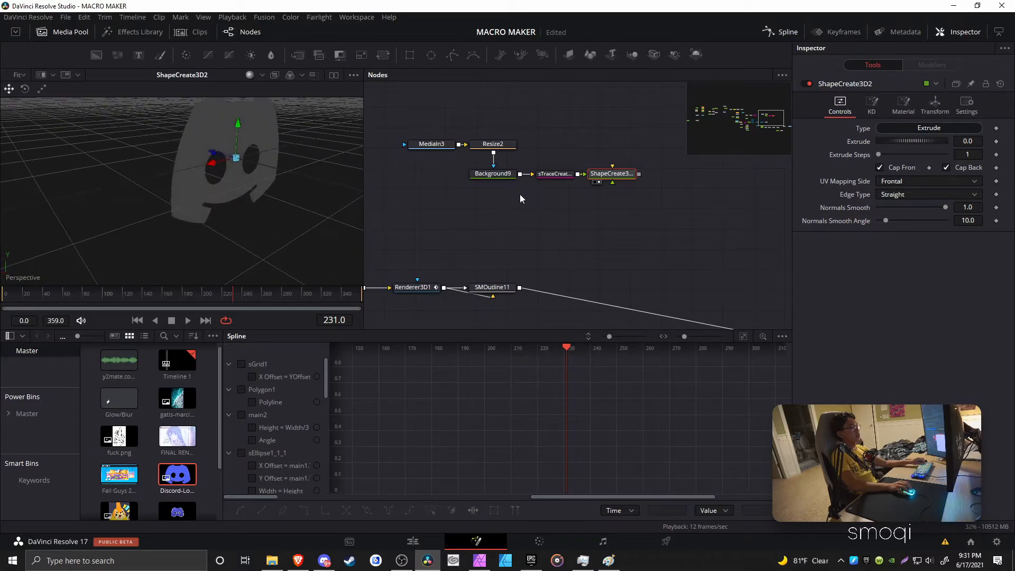
Extrude the flat Discord shape to a depth of 0.08, checking its thickness from the side.
left_click_drag(288, 176, 238, 182)
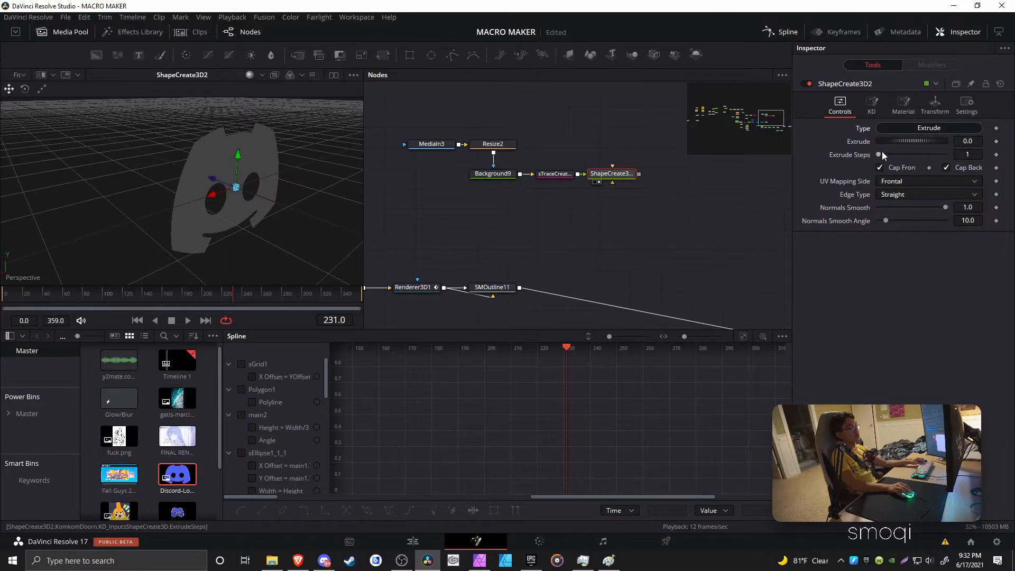
left_click_drag(884, 141, 893, 142)
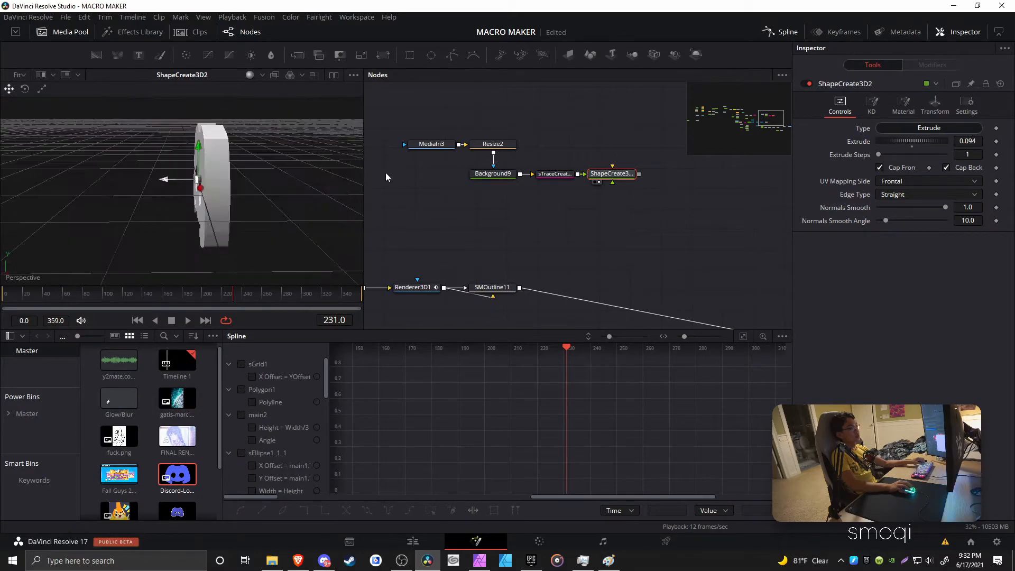
left_click_drag(158, 191, 242, 200, "alt")
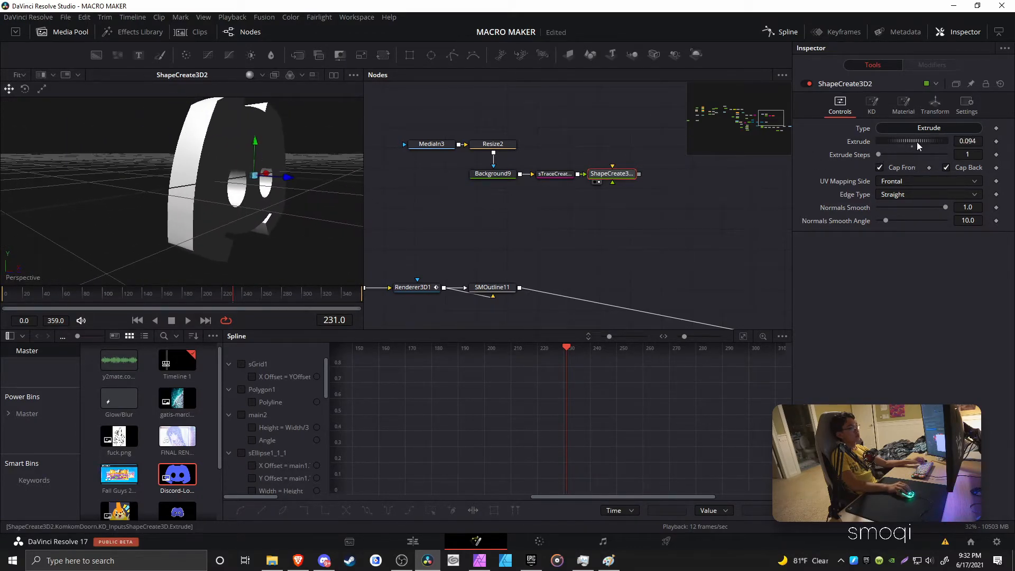
left_click_drag(918, 142, 916, 144)
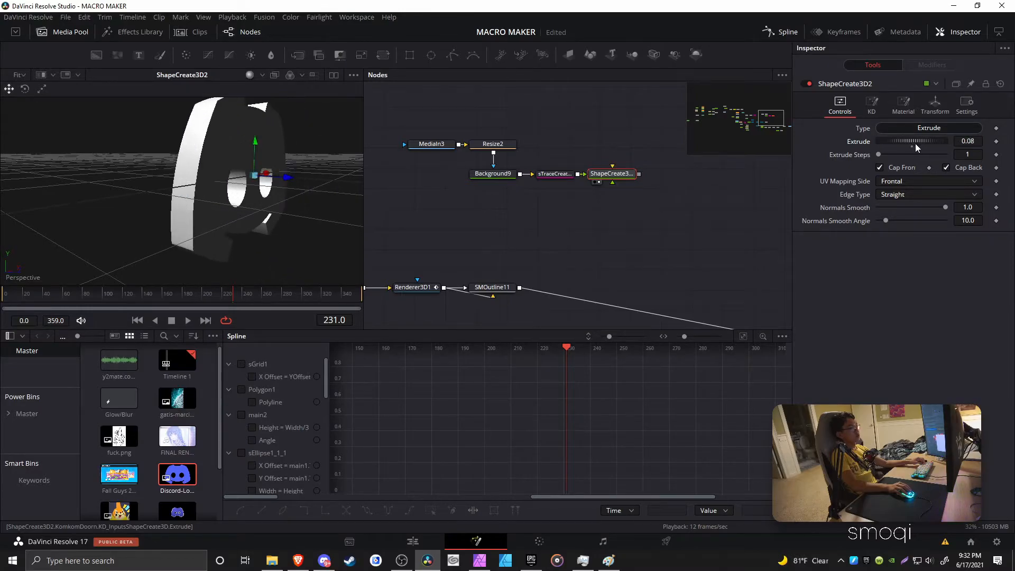
left_click_drag(290, 192, 240, 219, "alt")
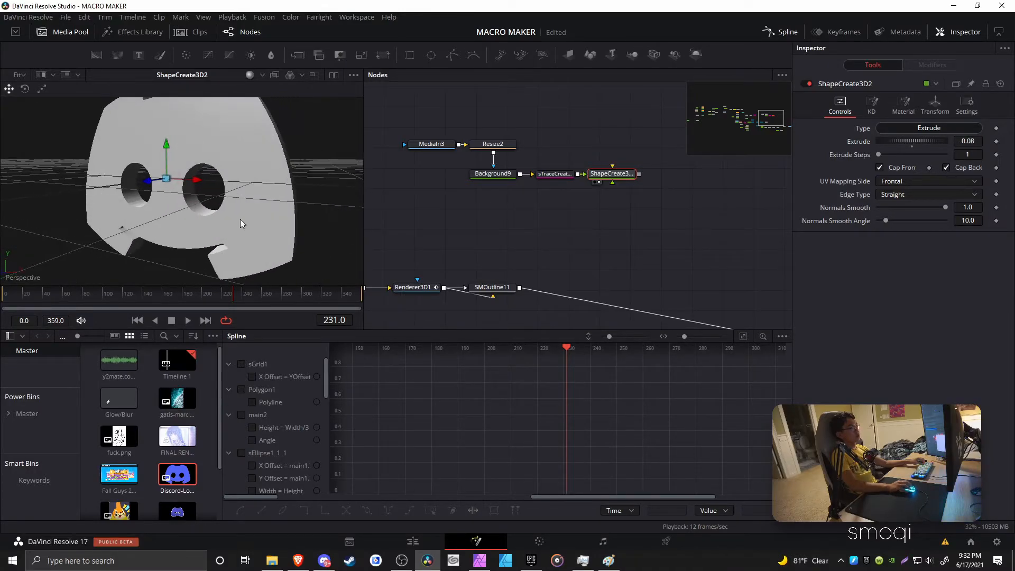
Set Edge Type to Bevel with a thin Bevel Width of about 0.003 and inspect the edges.
left_click(900, 197)
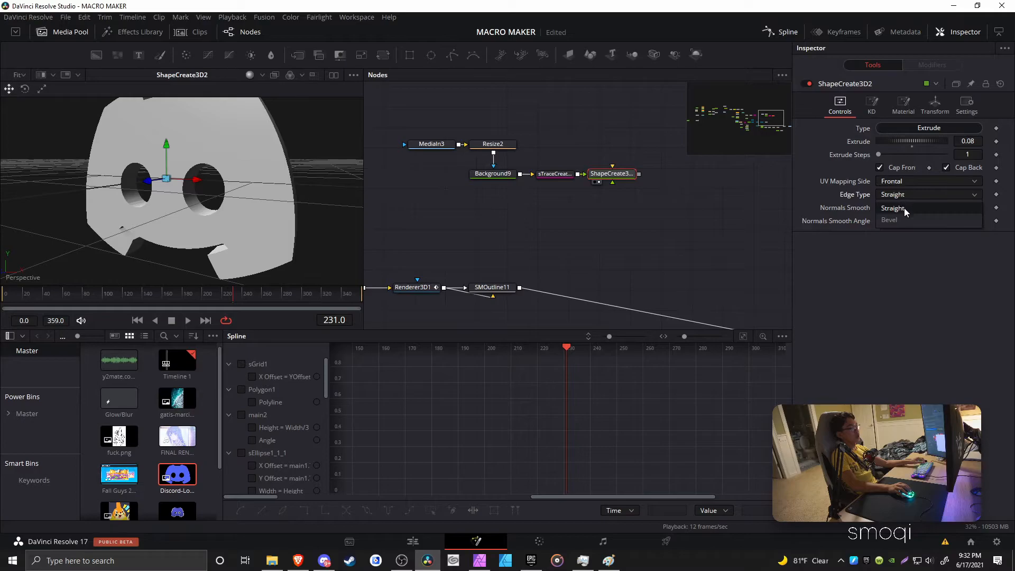
left_click_drag(287, 224, 238, 224, "alt")
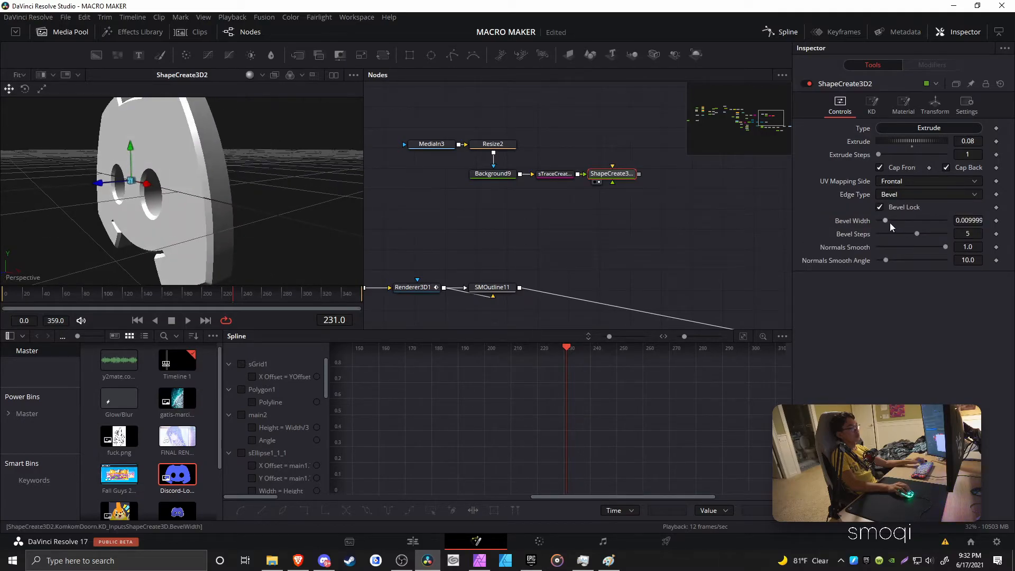
mouse_move(886, 221)
left_mouse_down()
mouse_move(858, 220)
mouse_move(882, 221)
left_mouse_up()
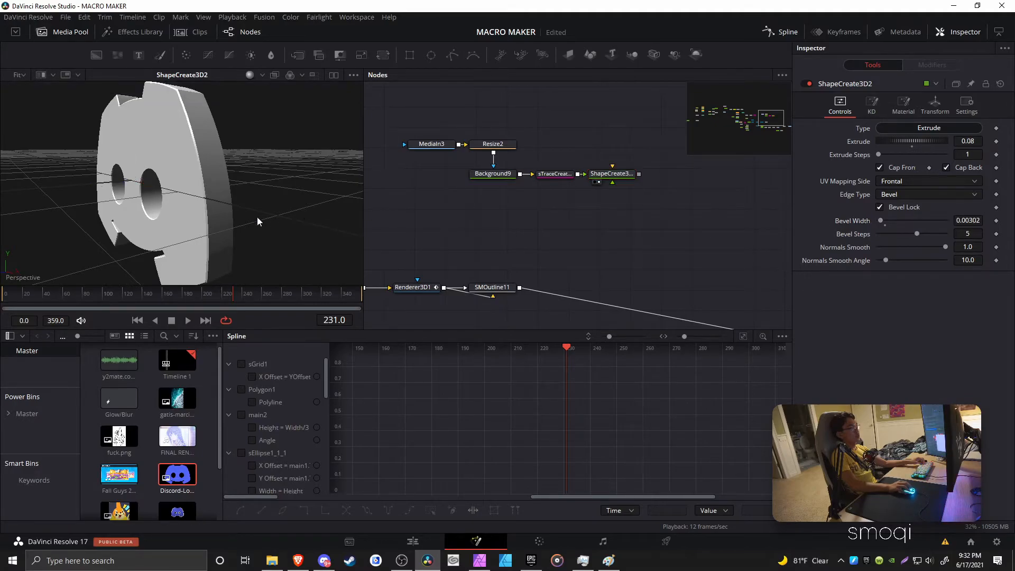
left_click_drag(257, 217, 274, 210, "alt")
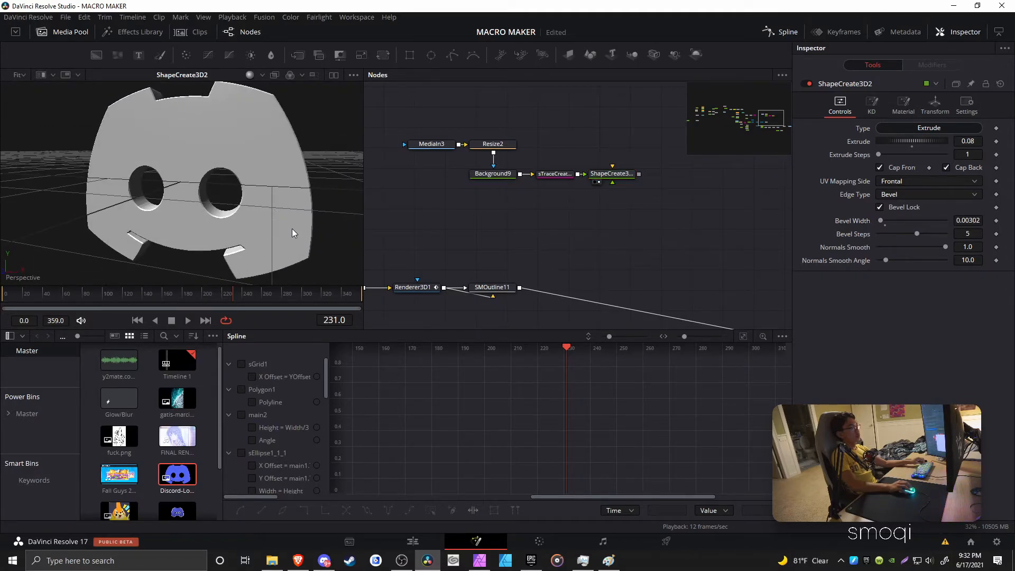
Browse the Effects Library Tools > 3D Light, Material and Texture categories beside the beveled logo.
left_click(133, 31)
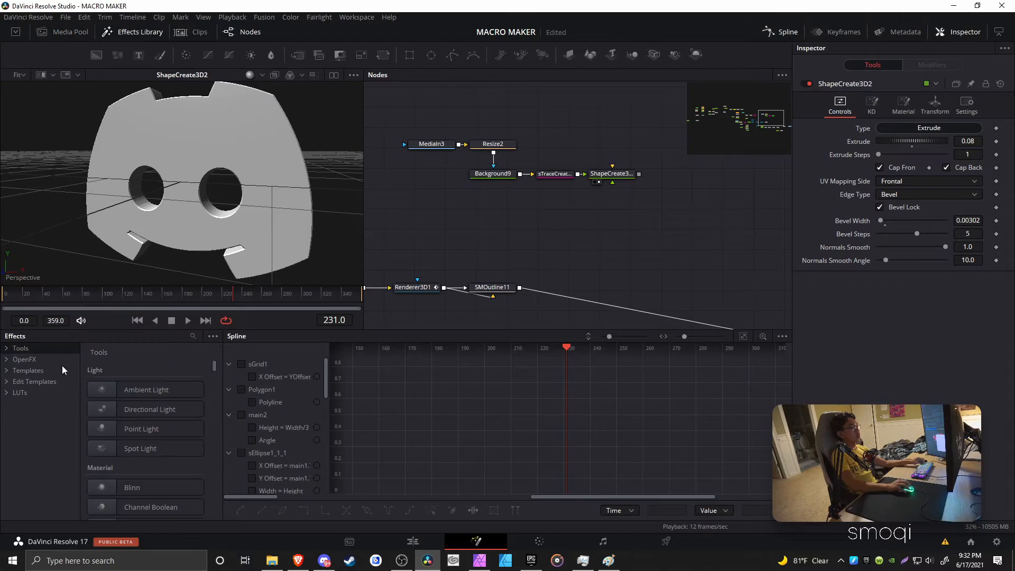
left_click(8, 349)
left_click(40, 369)
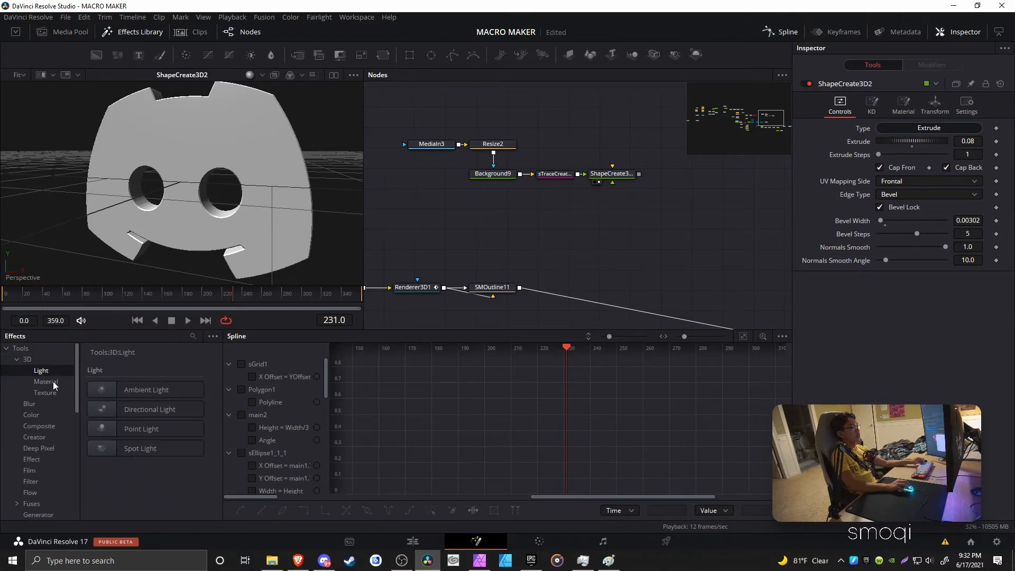
left_click(44, 392)
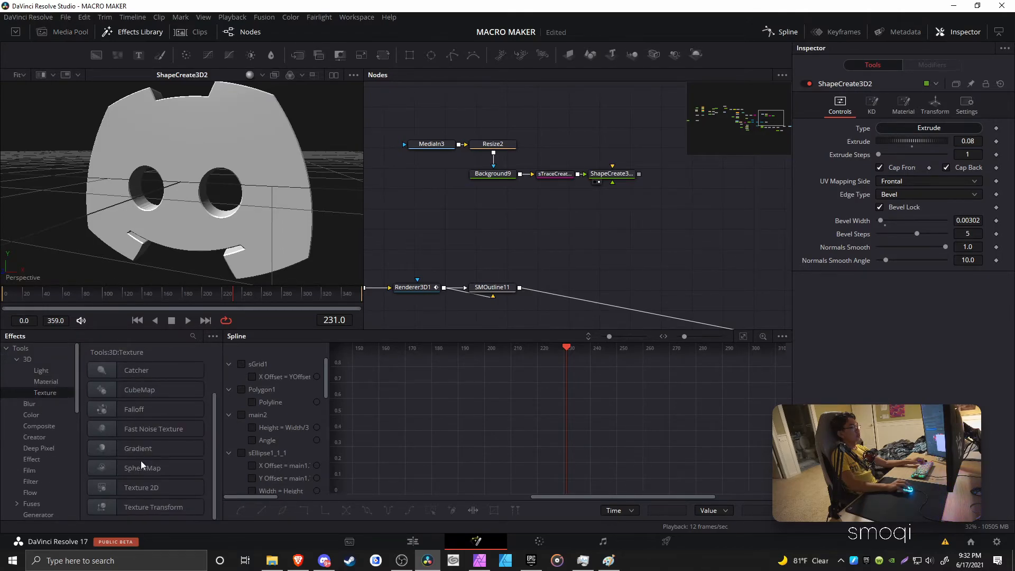
left_click(41, 371)
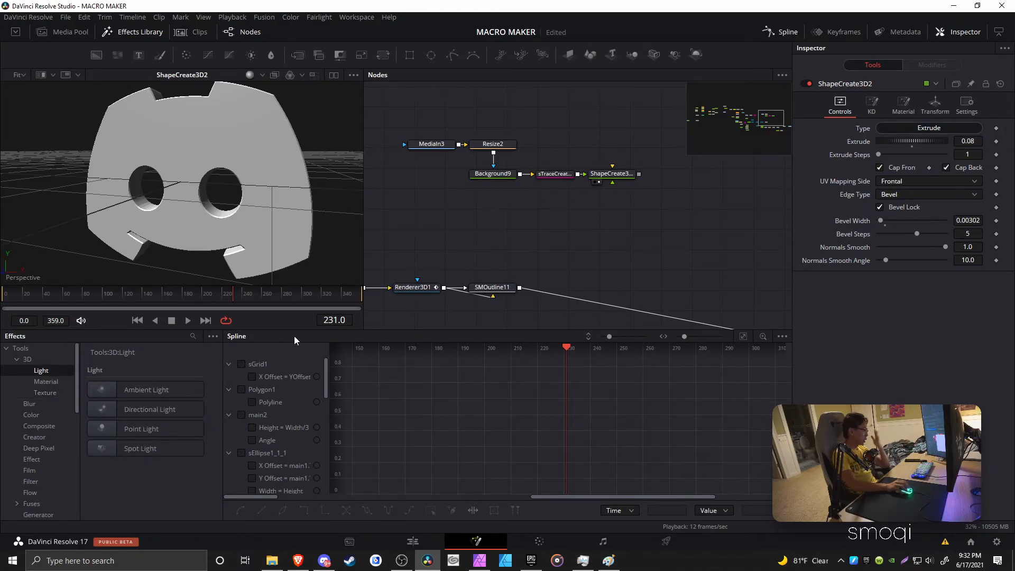
left_click(46, 382)
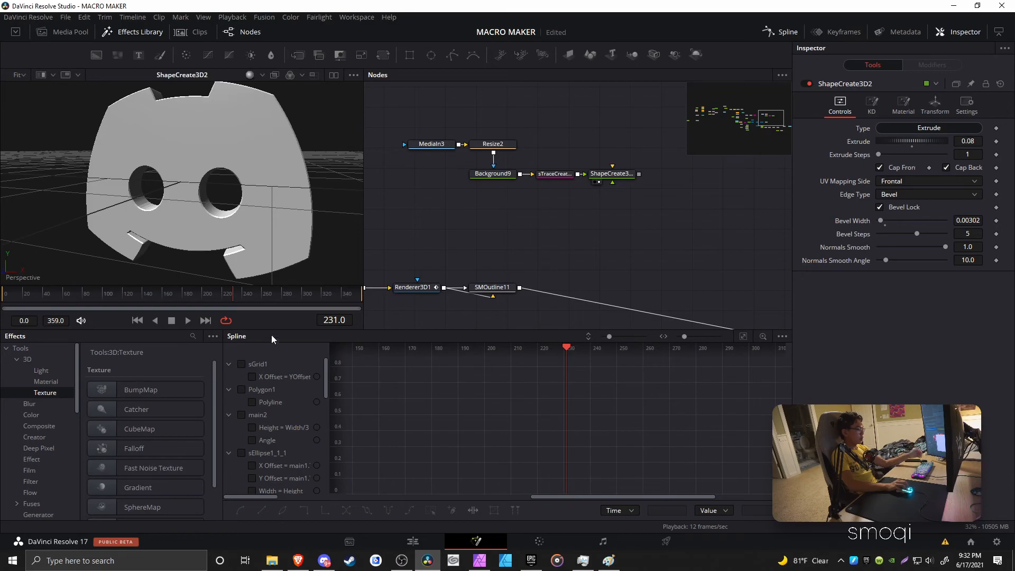
mouse_move(221, 194)
left_mouse_down()
mouse_move(257, 202)
mouse_move(169, 234)
mouse_move(271, 178)
mouse_move(382, 230)
mouse_move(206, 185)
left_mouse_up()
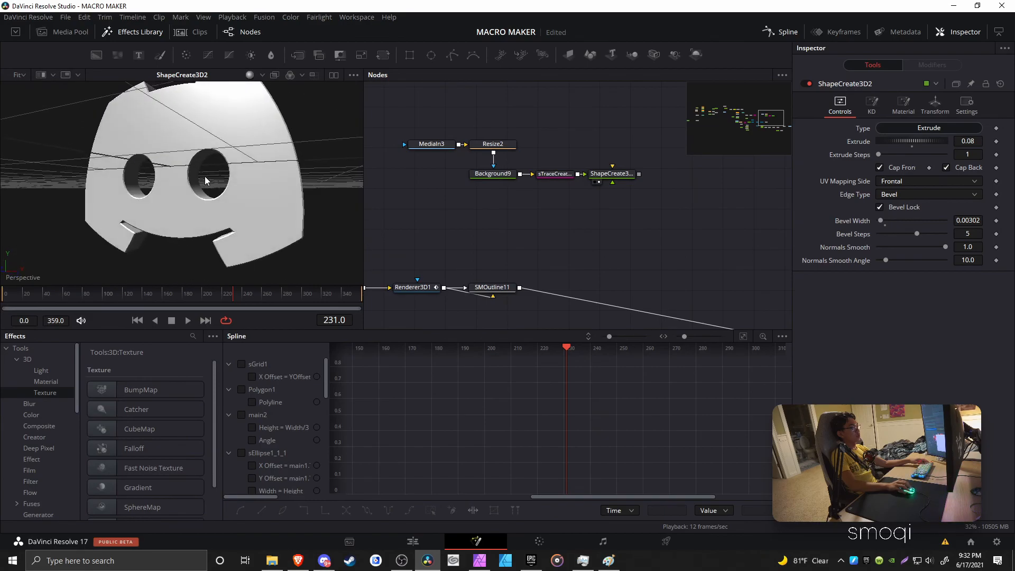